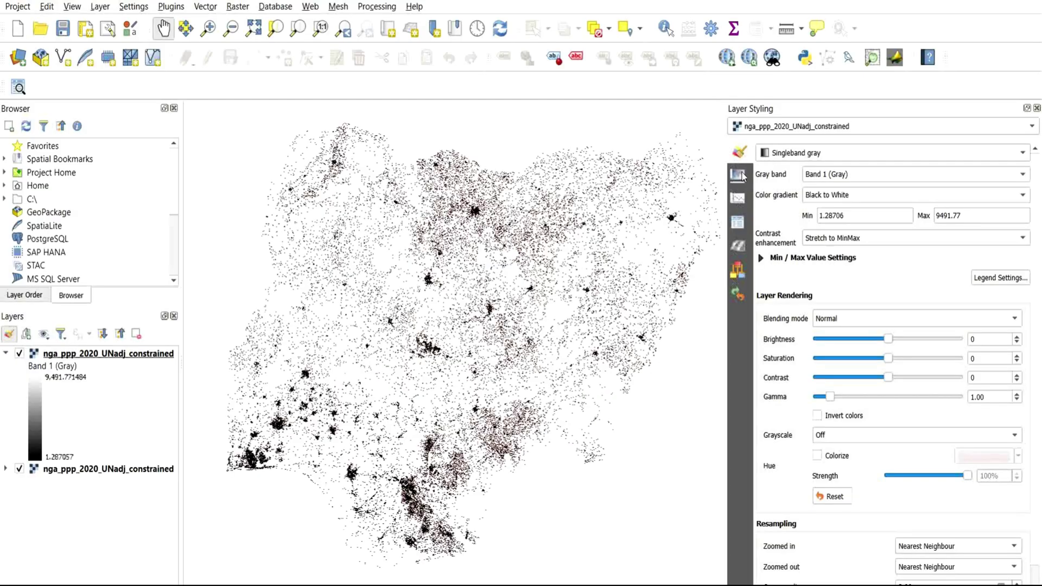
Step: Set the population layer's render type to Singleband pseudocolor after briefly trying Singleband gray
left_click(860, 147)
left_click(844, 138)
left_click(844, 152)
left_click(838, 168)
Step: Review the color ramp editor and preset ramps, keeping the red-to-blue ramp
left_click(934, 256)
key("Escape")
left_click(1024, 257)
key("Escape")
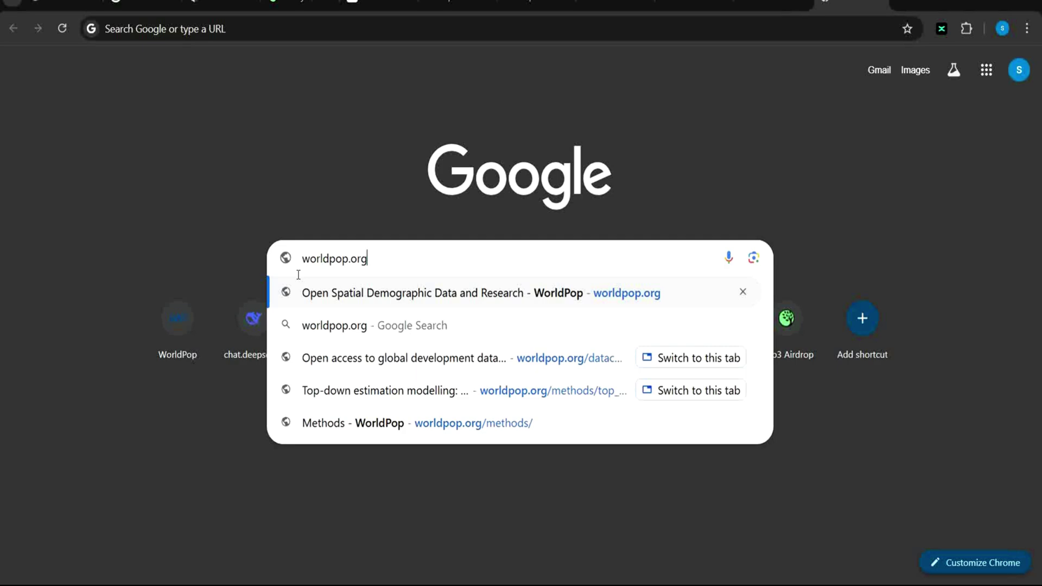
Step: Go to worldpop.org, open its Data catalog and scroll down to the data categories
key("Return")
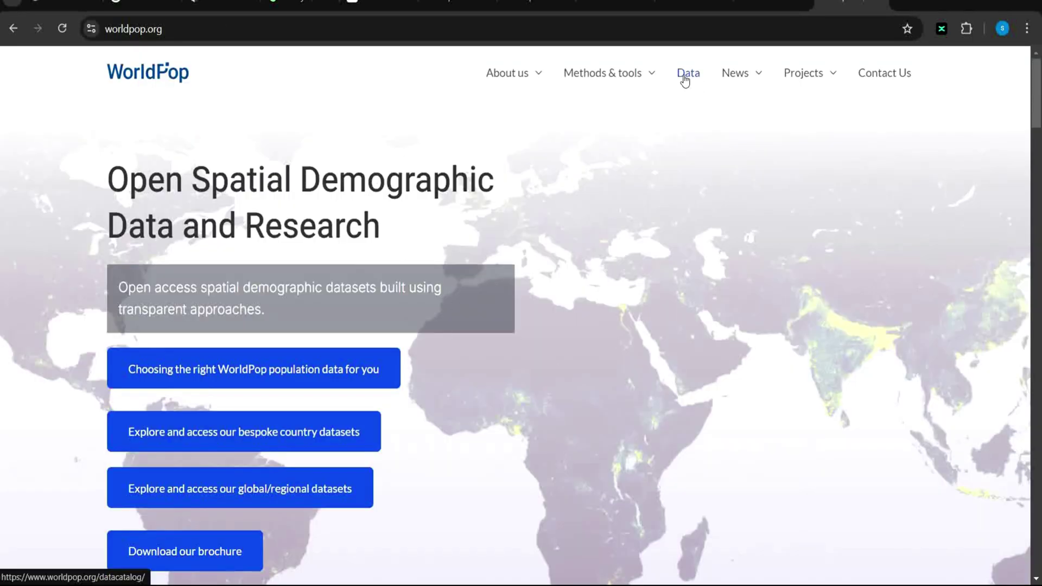
left_click(686, 76)
scroll(480, 229, "down", 3)
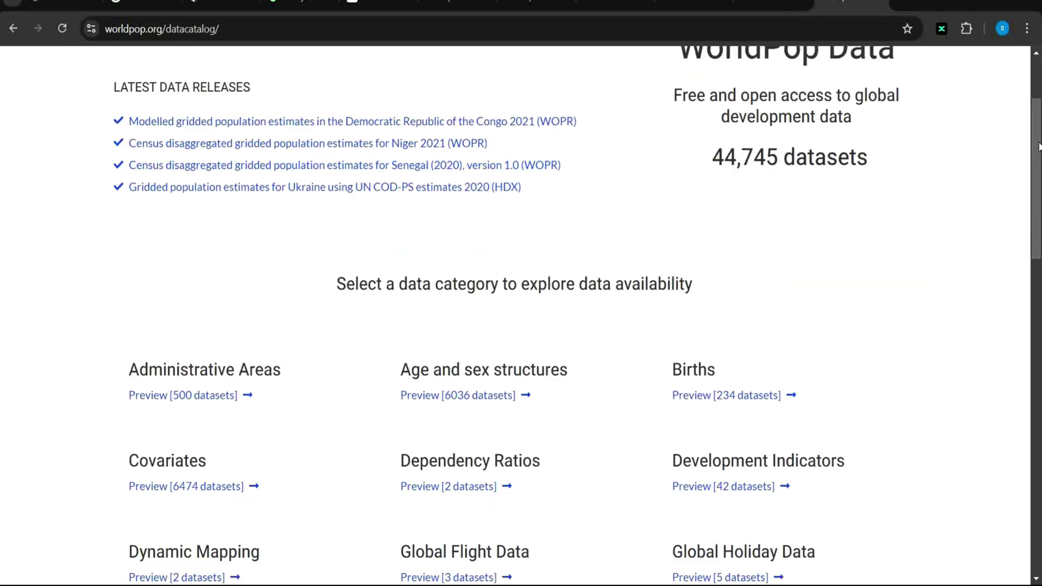
left_click_drag(1038, 146, 1038, 199)
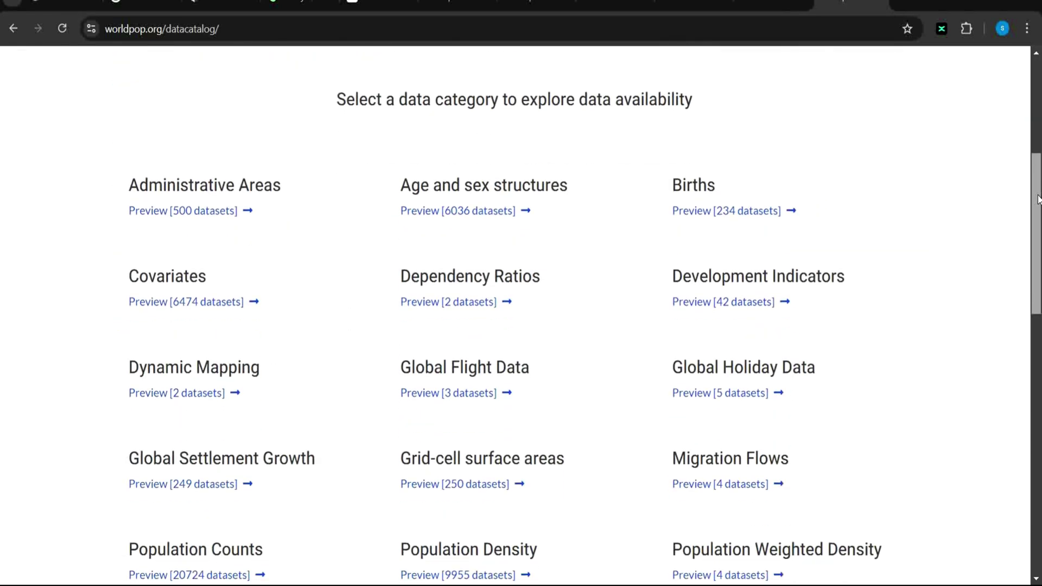
scroll(548, 306, "down", 4)
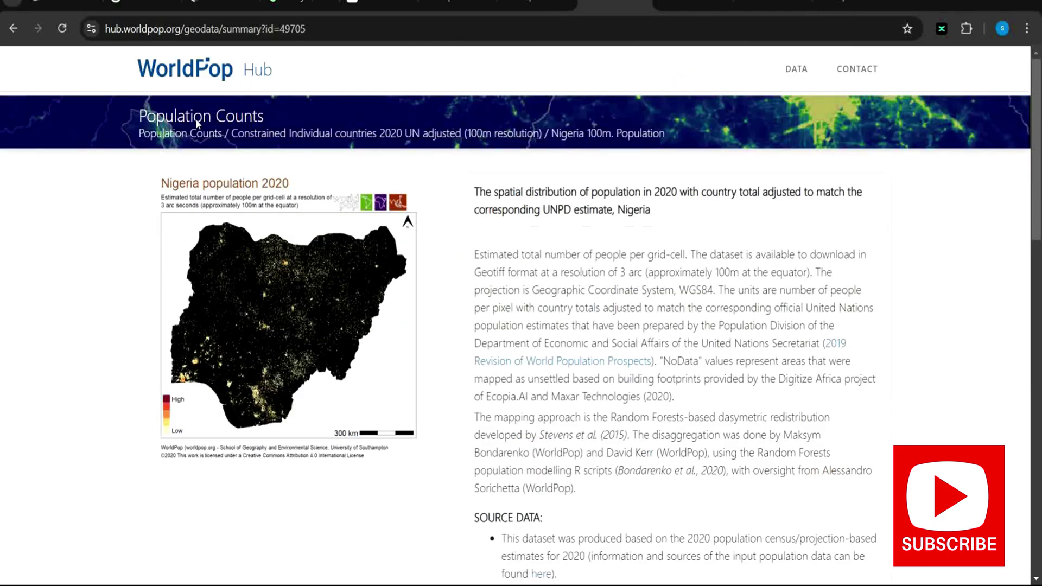
Step: Scroll the WorldPop data catalog to the Population Counts category
scroll(449, 316, "down", 2)
scroll(449, 315, "up", 2)
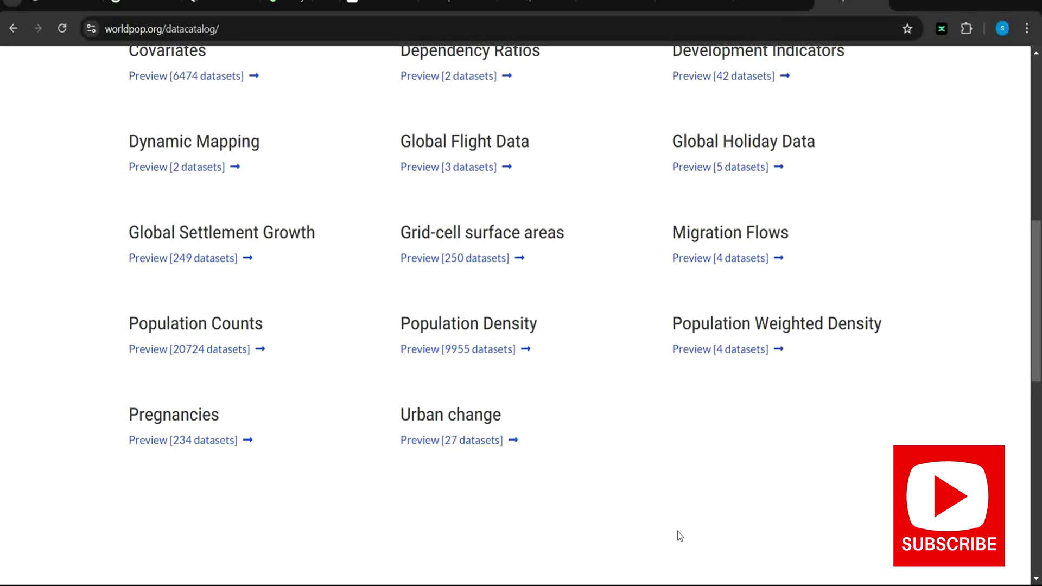
Step: Preview Population Counts and scroll to the constrained vs unconstrained method diagrams
left_click(164, 350)
left_click_drag(1035, 196, 1029, 445)
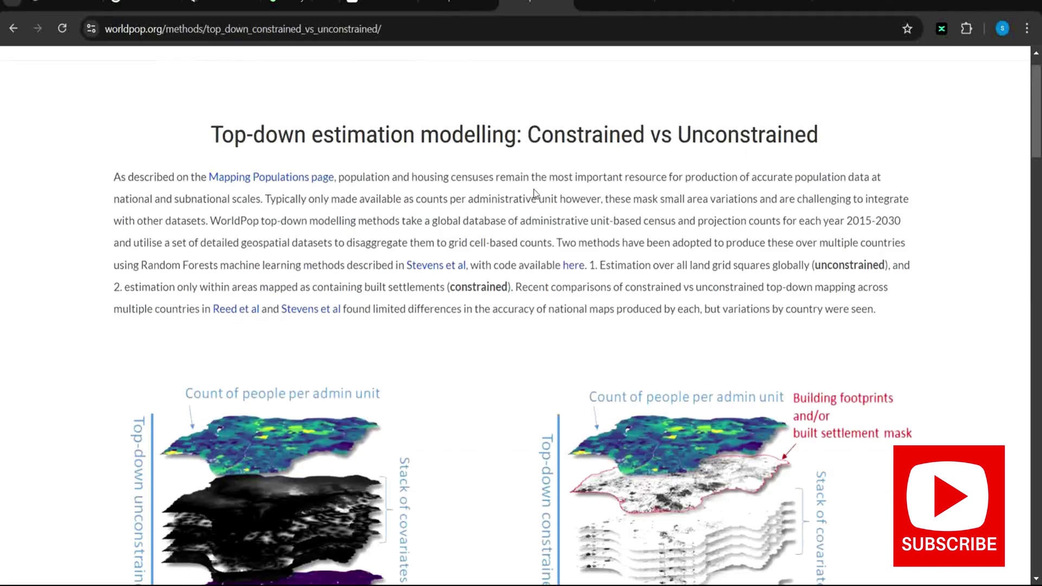
scroll(533, 190, "down", 1)
scroll(502, 213, "up", 1)
scroll(662, 348, "down", 4)
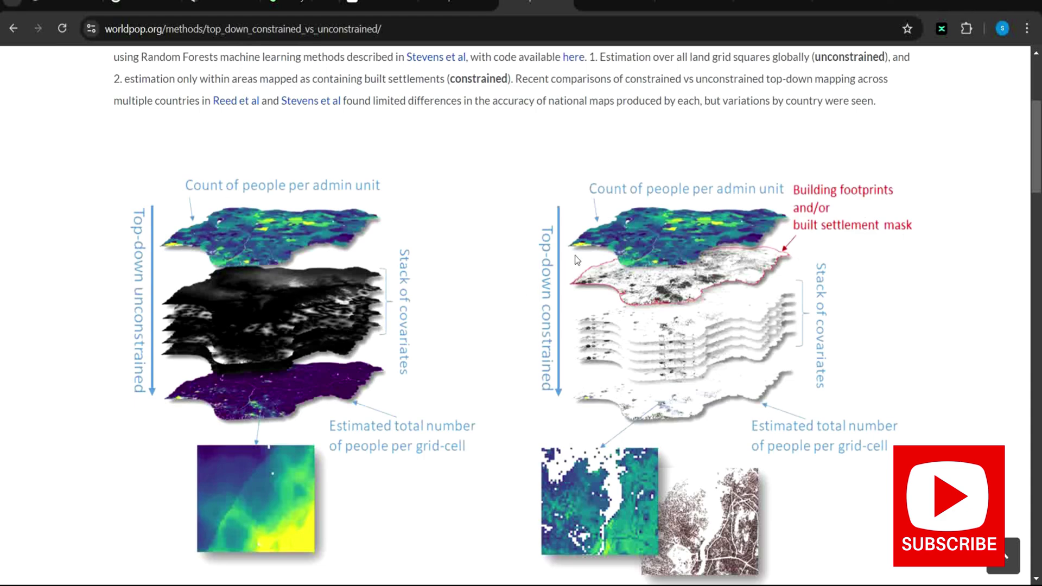
scroll(407, 212, "down", 1)
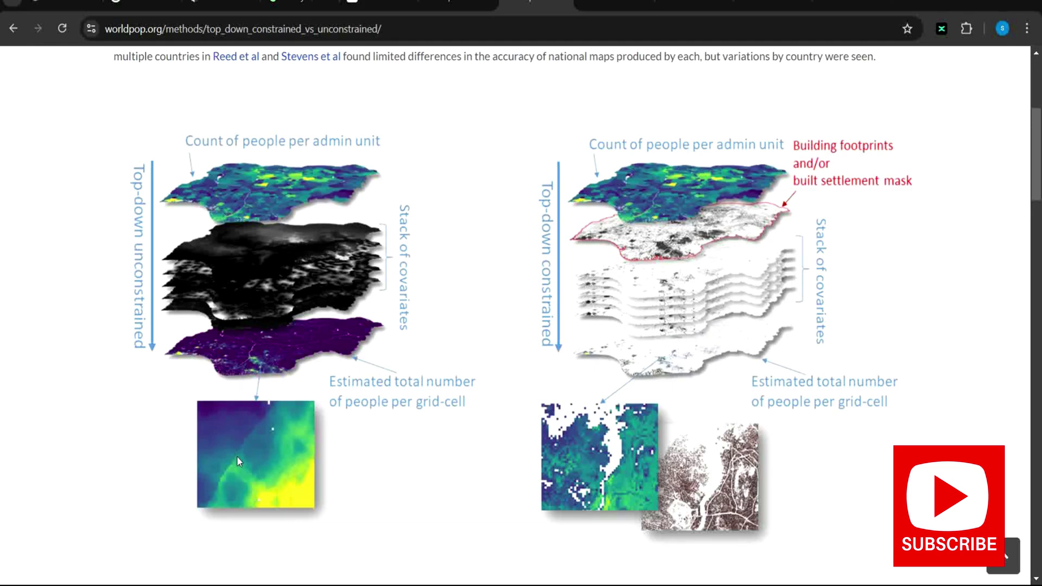
left_click_drag(1038, 156, 1035, 396)
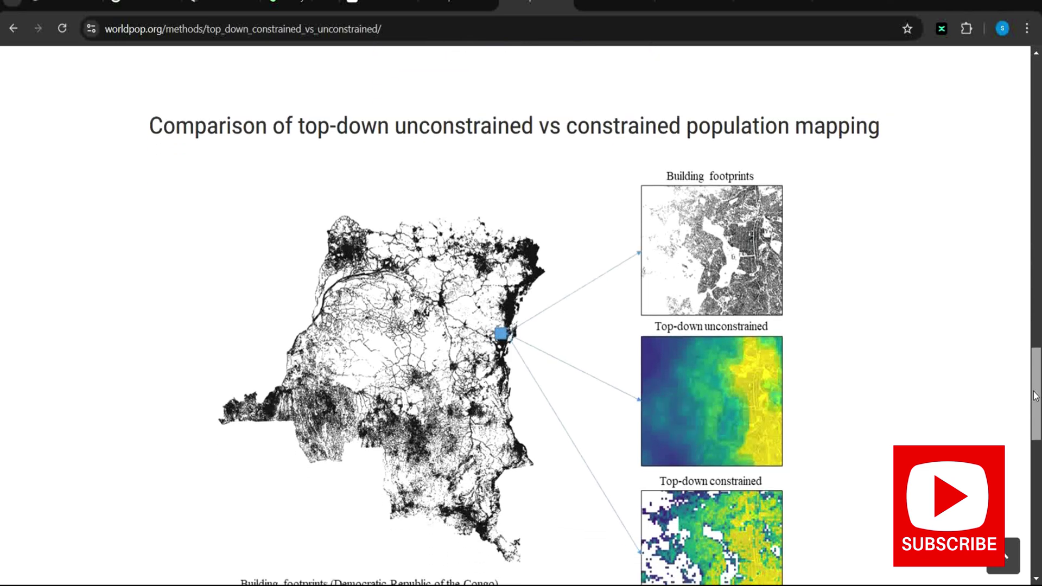
scroll(1035, 396, "down", 3)
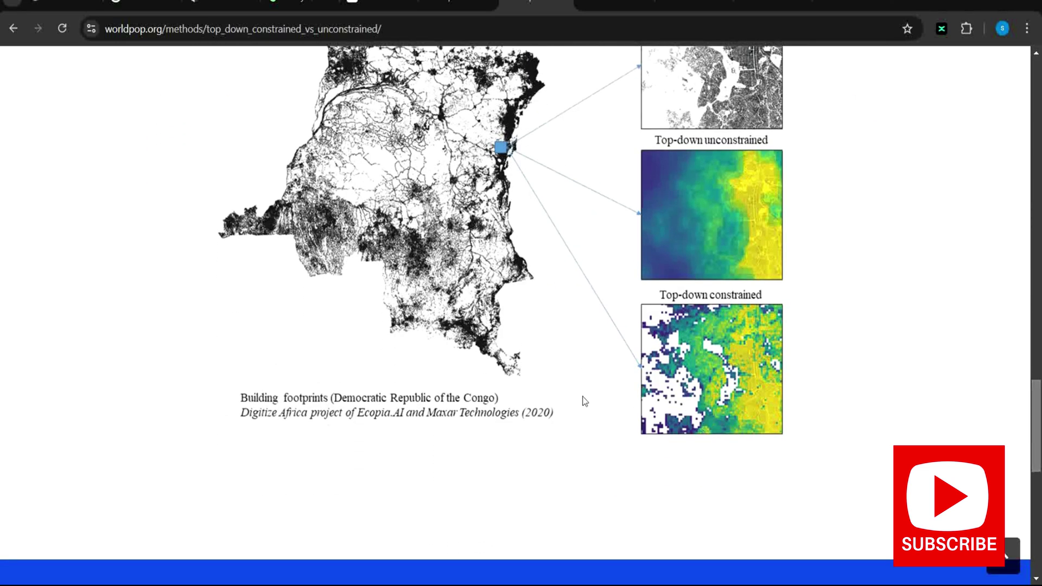
left_click_drag(1038, 431, 1037, 412)
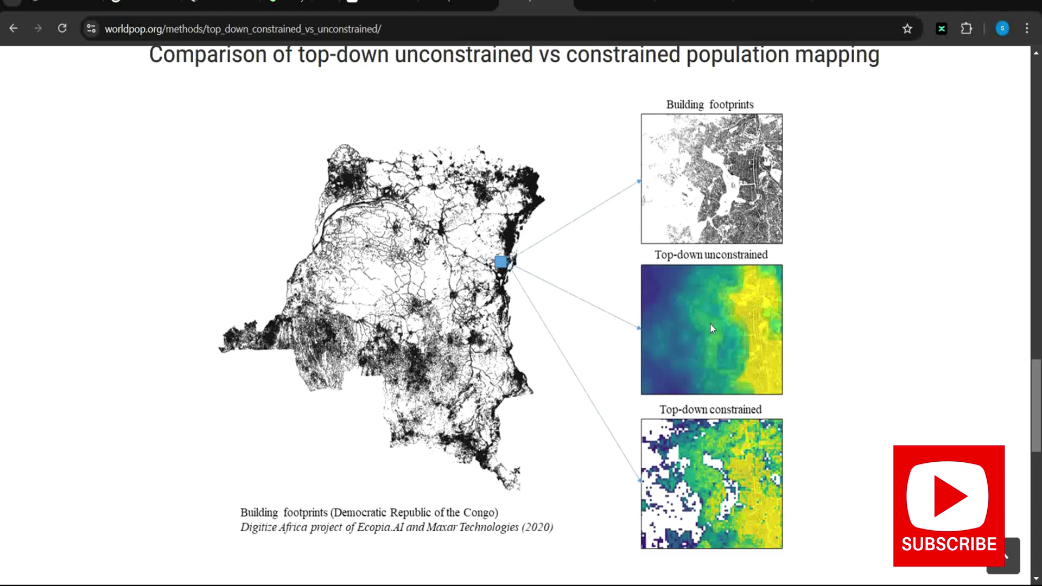
scroll(761, 259, "down", 1)
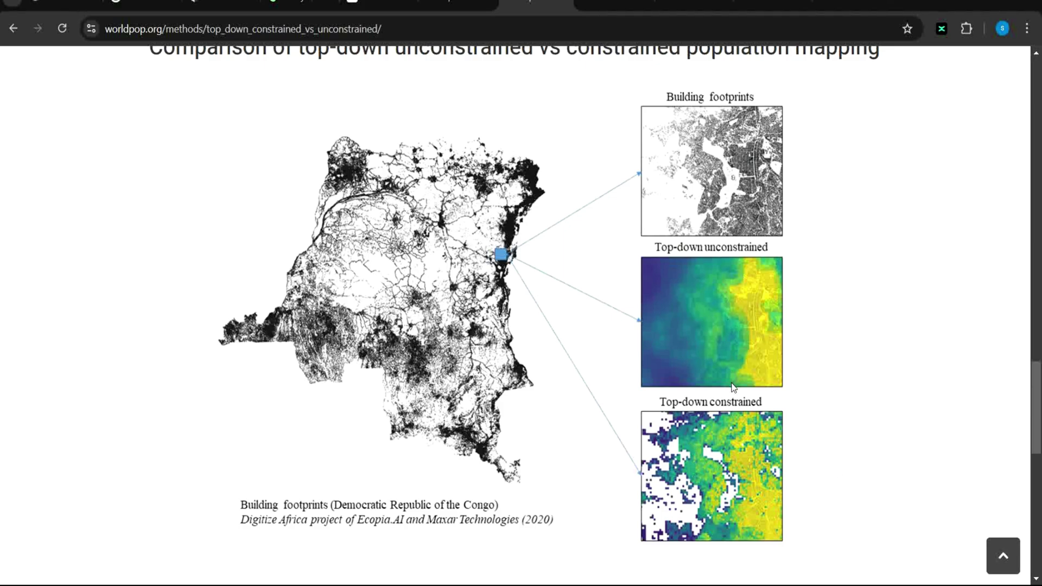
left_click_drag(1037, 393, 1039, 144)
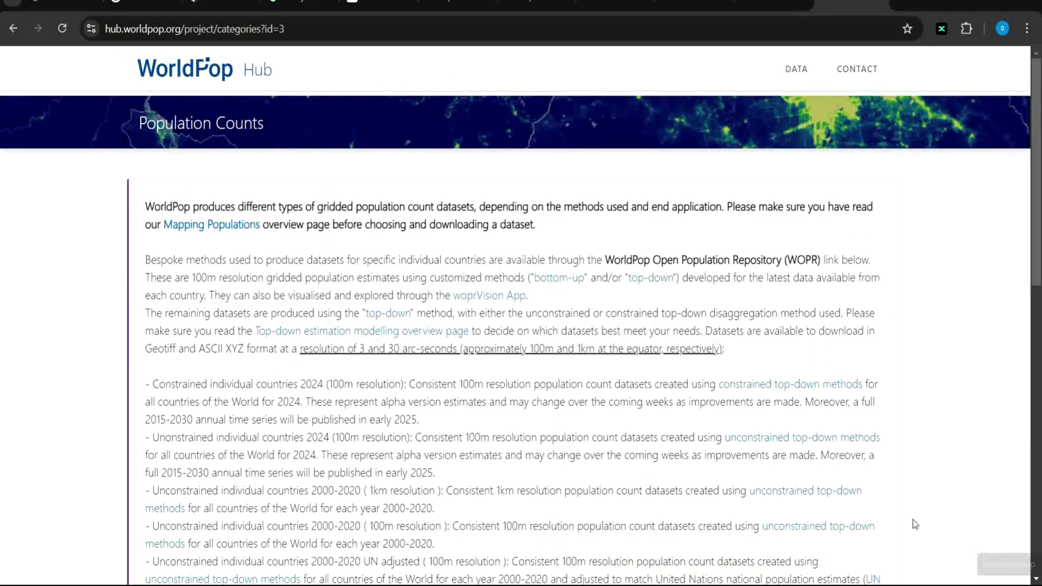
Step: Open the Constrained Individual countries 2020 UN adjusted (100m) list and search it for 'nig'
scroll(790, 442, "down", 10)
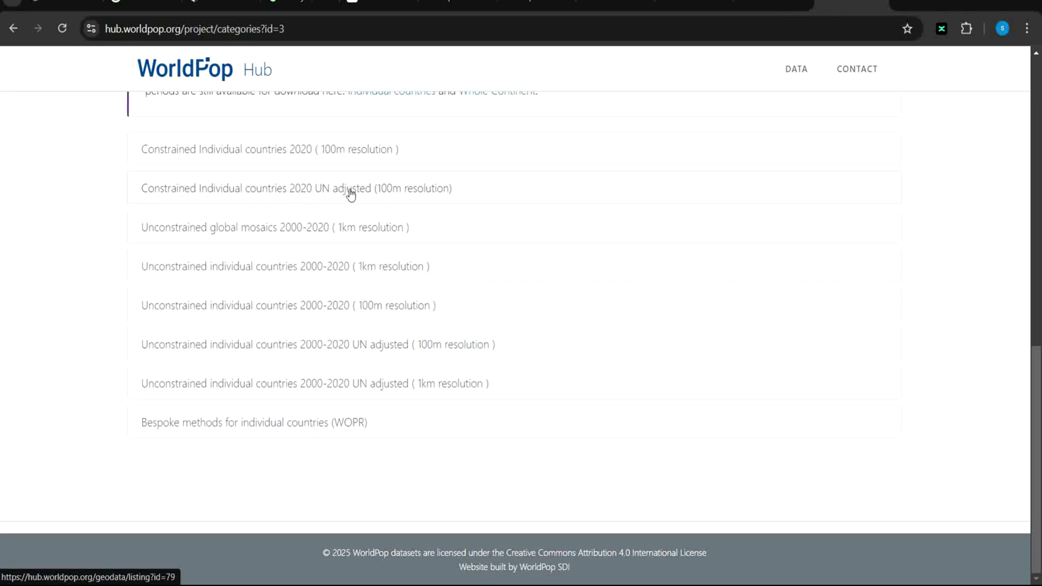
left_click(386, 193)
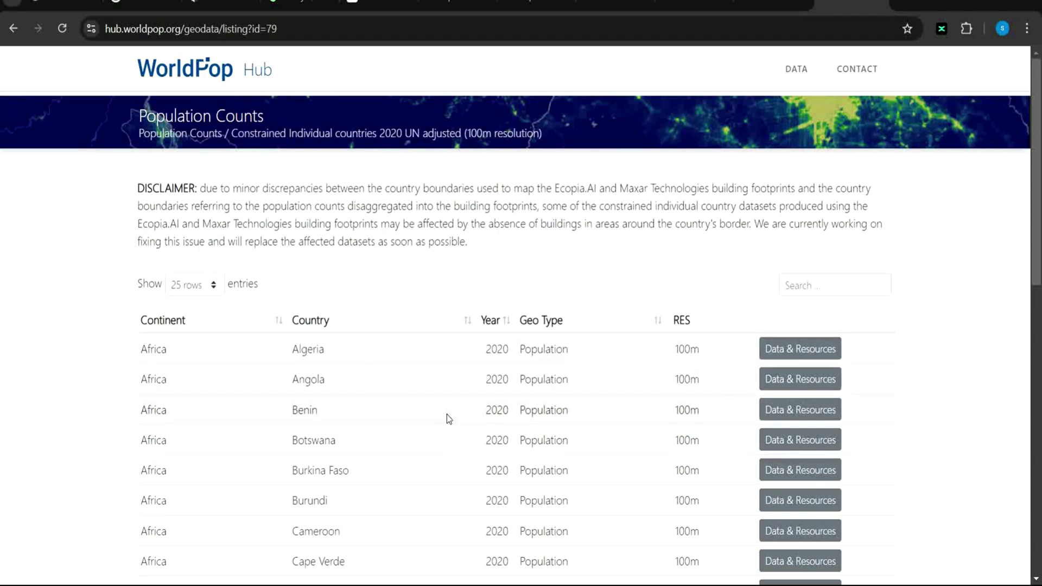
scroll(447, 416, "down", 9)
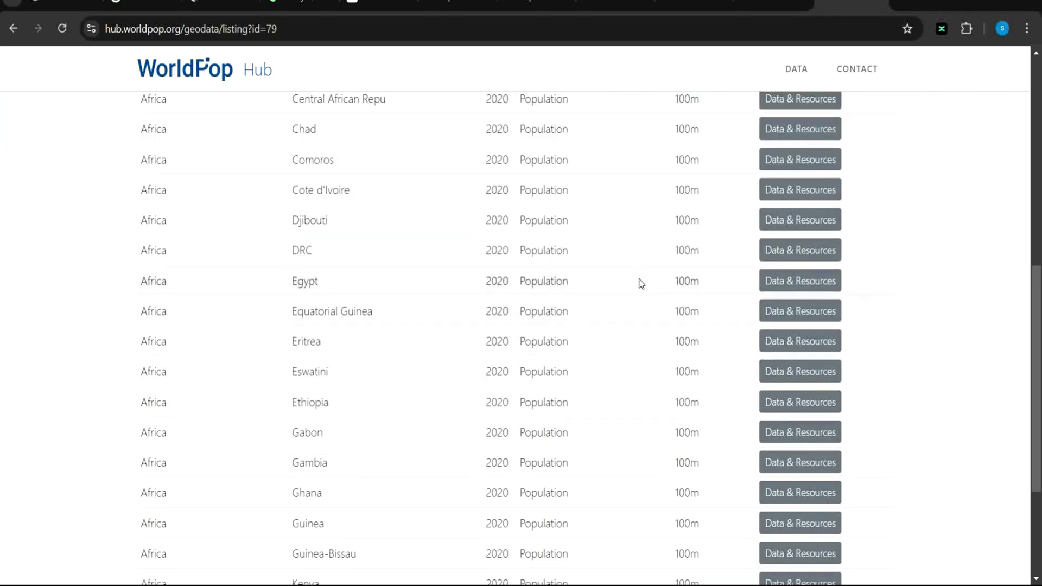
scroll(640, 282, "up", 9)
left_click(830, 288)
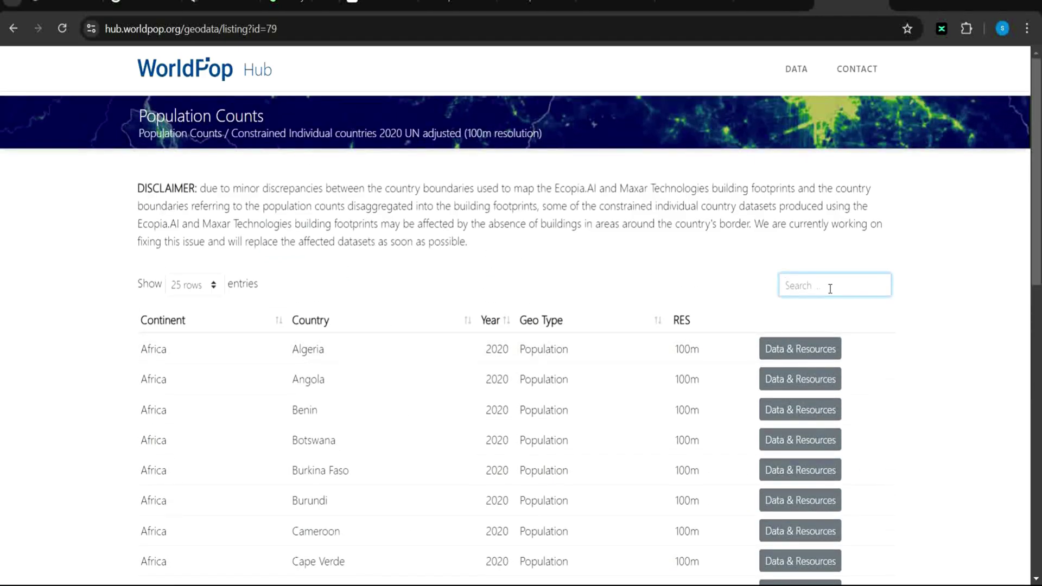
type("n")
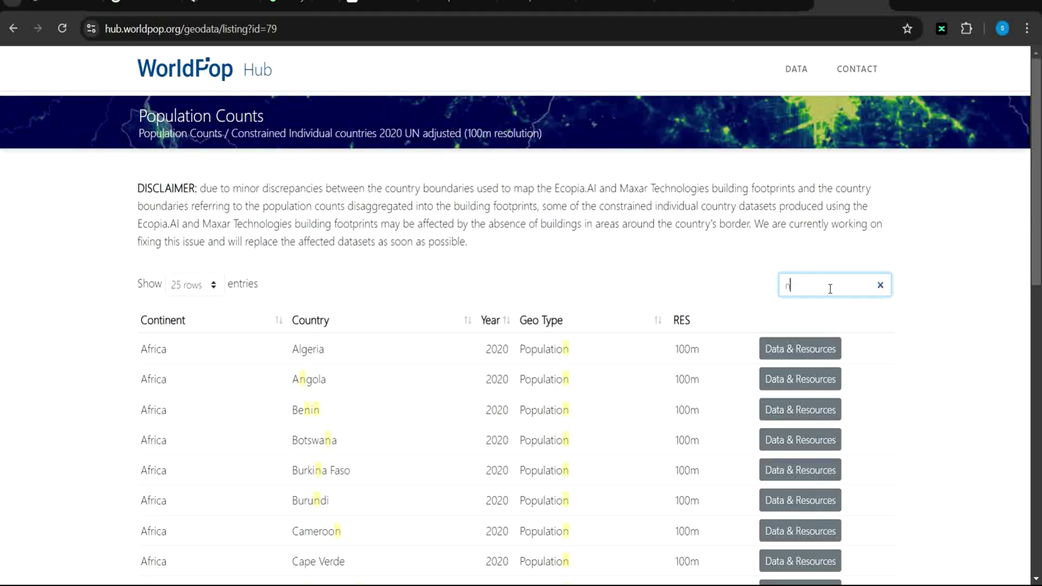
type("i")
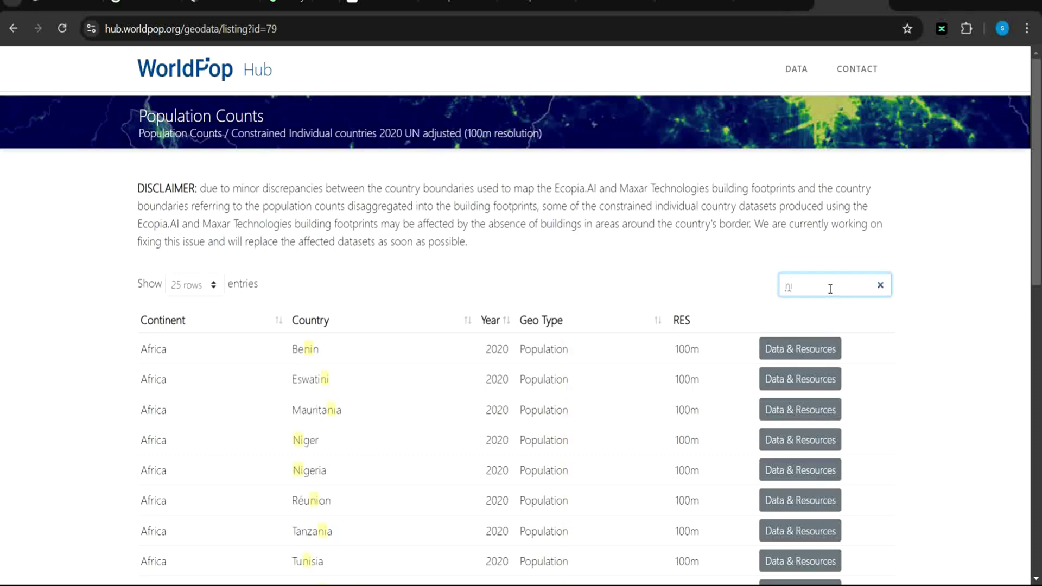
type("g")
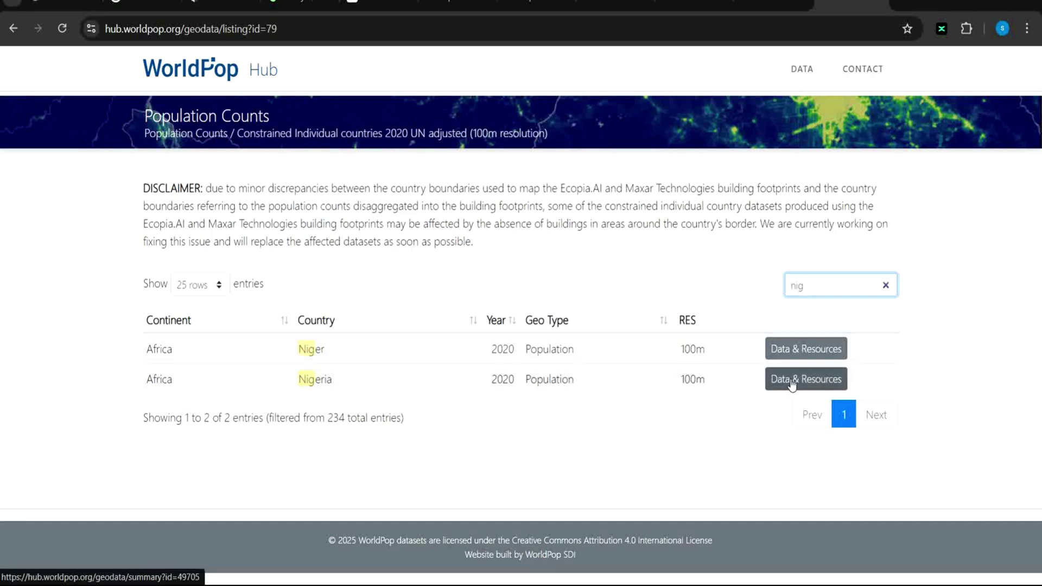
Step: Open the Nigeria 2020 dataset page and scroll to its region, DOI and download details
left_click(808, 382)
left_click(808, 380)
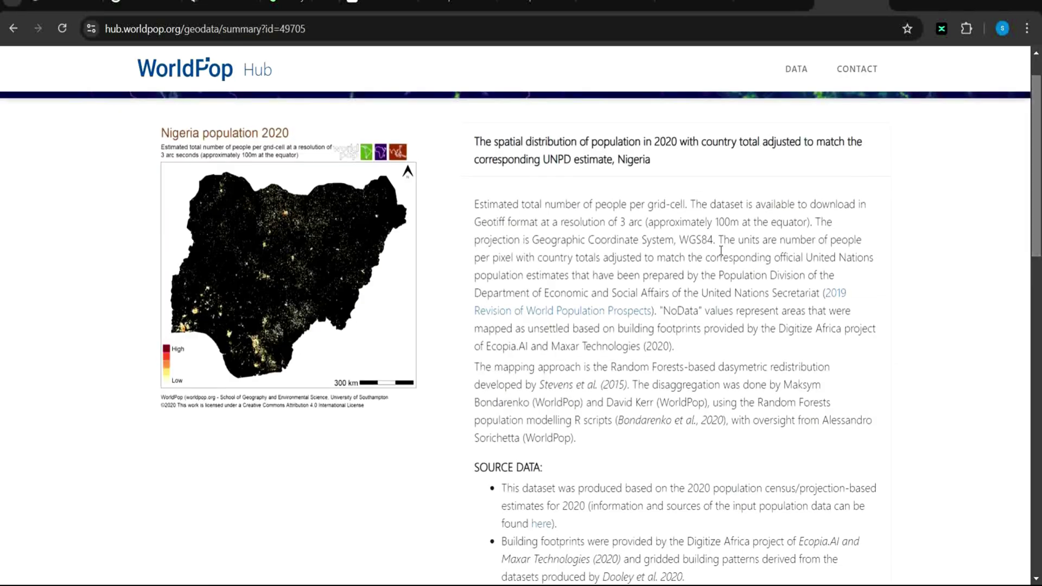
scroll(465, 476, "down", 8)
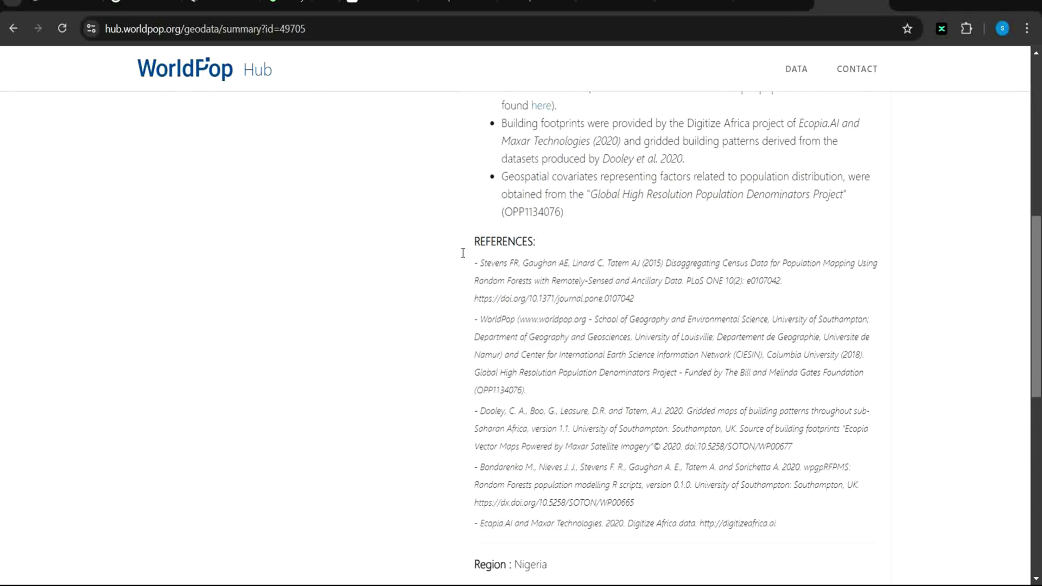
scroll(1009, 257, "down", 1)
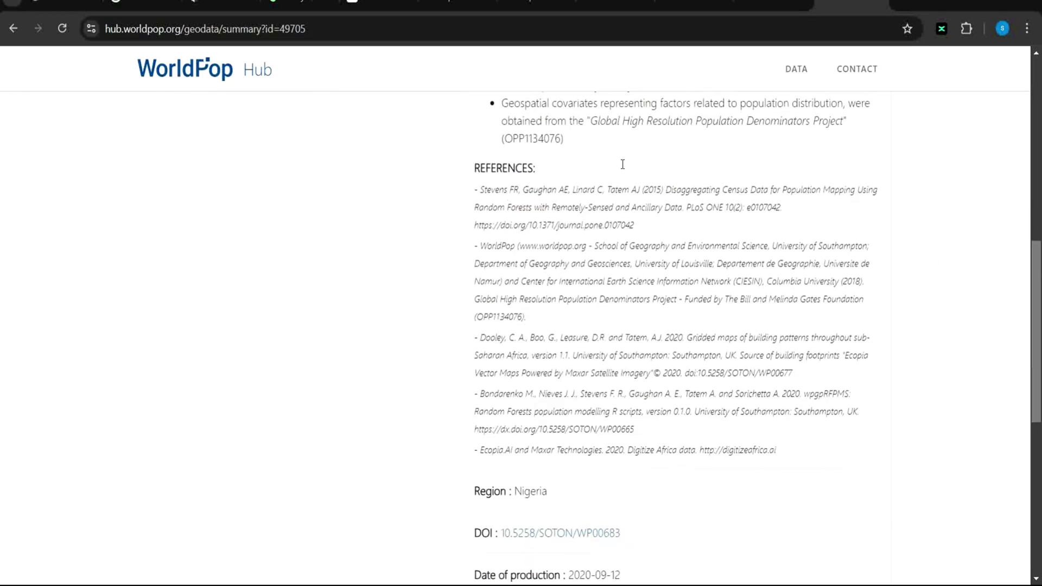
scroll(622, 164, "down", 6)
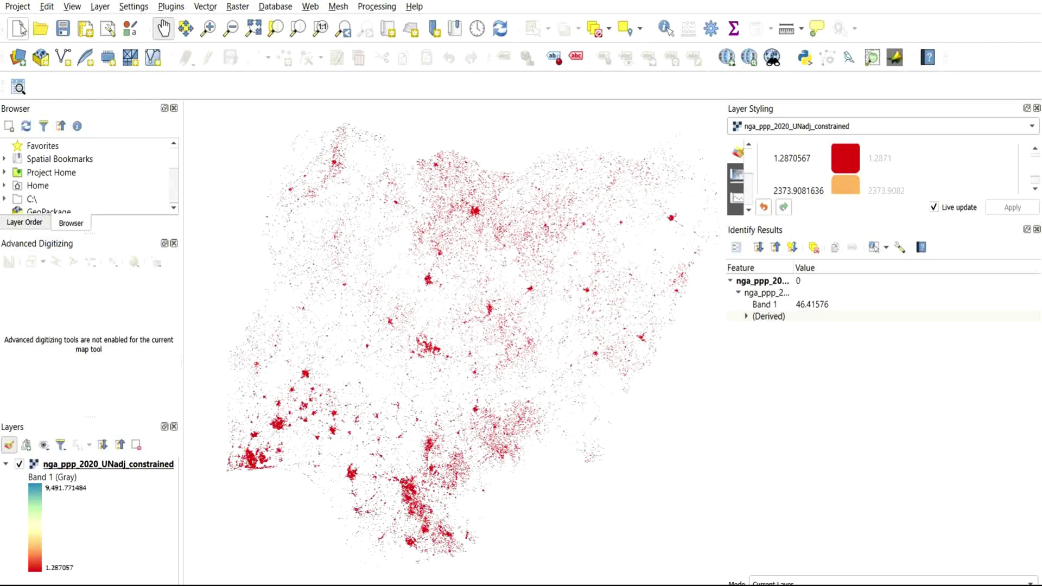
Step: Add nga_ppp_2020_UNadj_constrained.tif from Downloads to the project as a raster layer
left_click(18, 57)
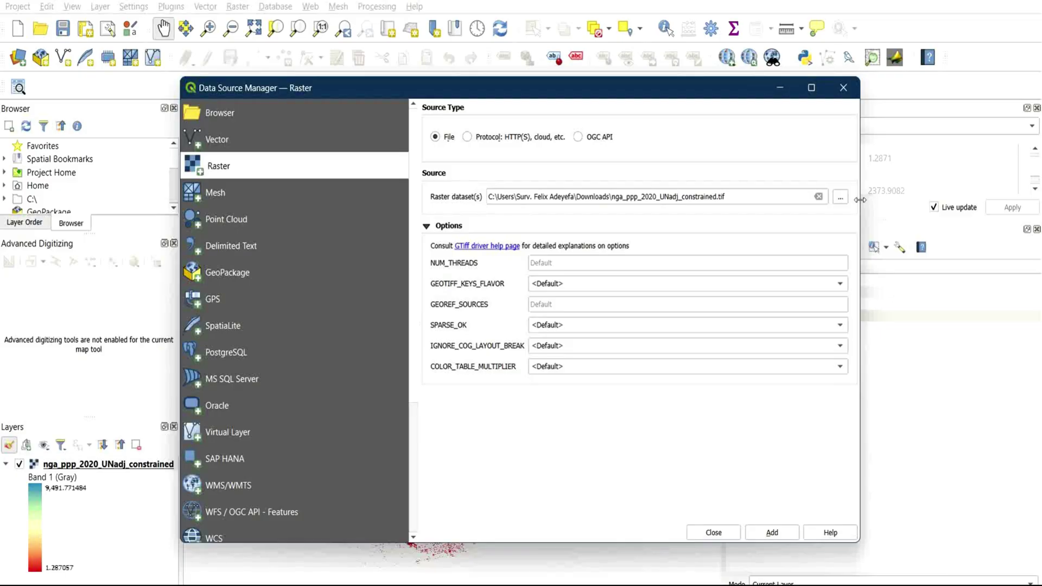
left_click(845, 198)
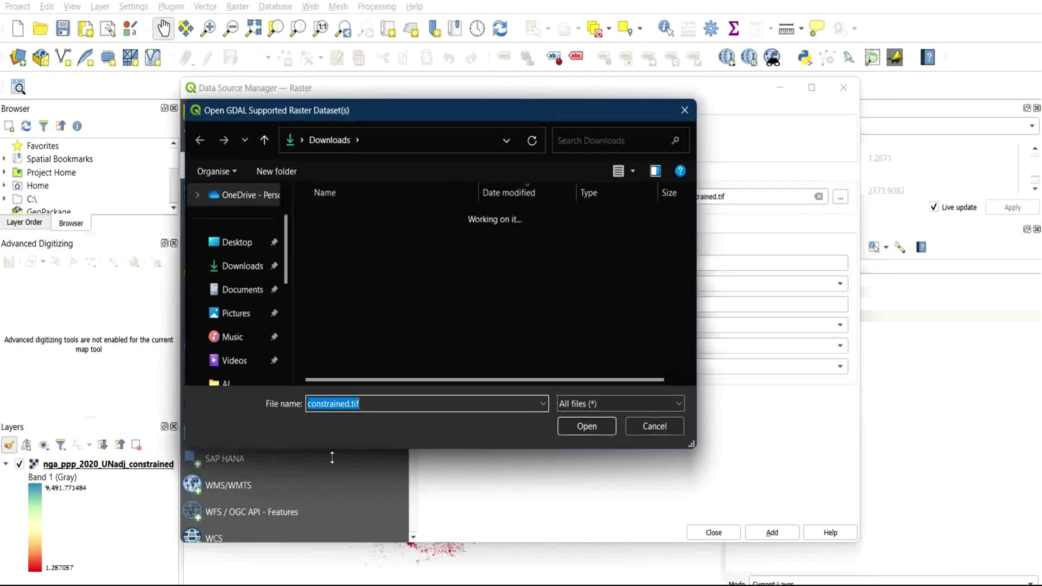
key("Return")
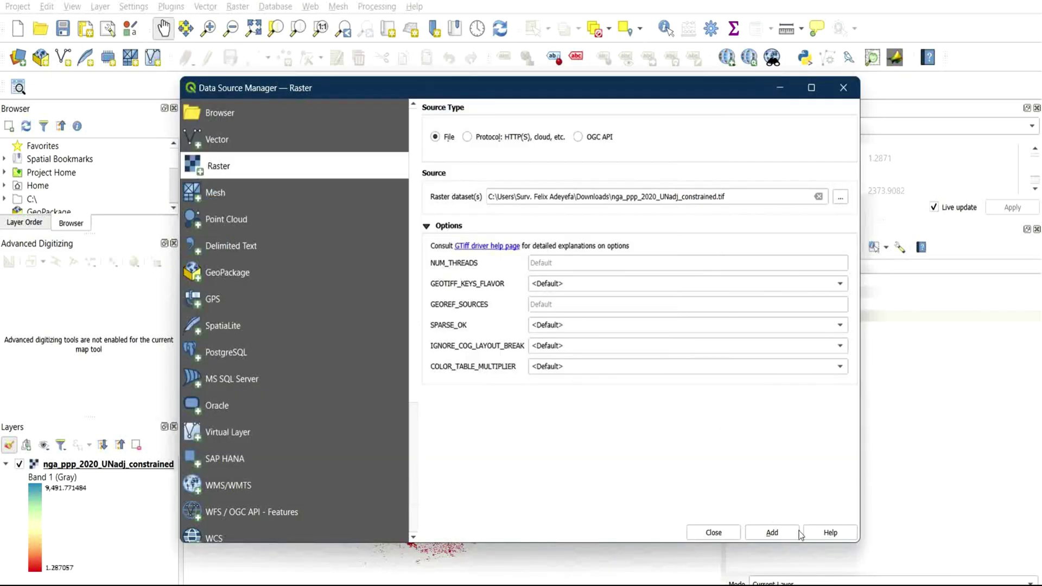
left_click(778, 537)
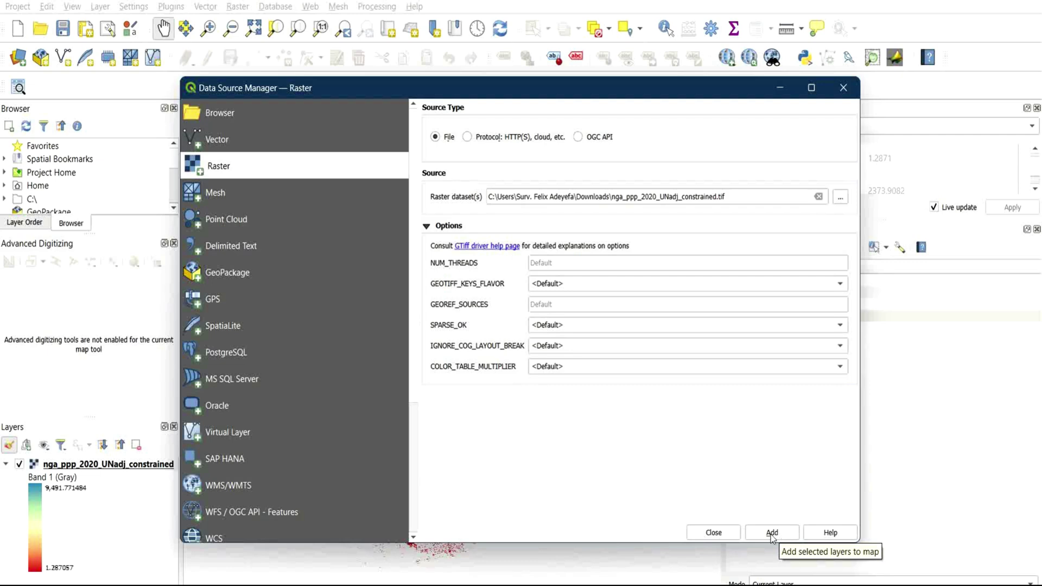
left_click(727, 532)
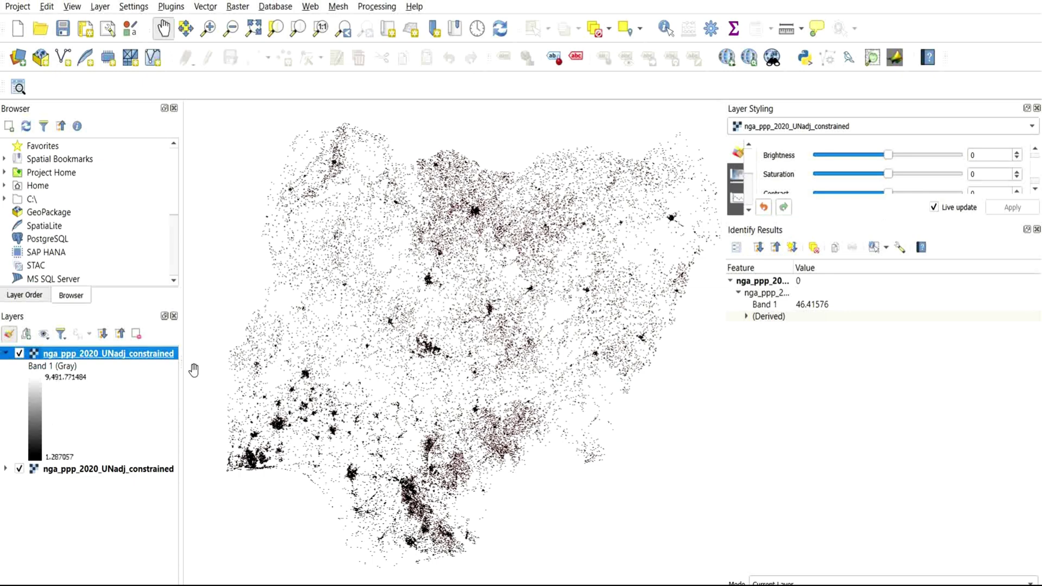
Step: Hide the Identify Results panel and reopen Layer Styling for the new population layer
left_click(10, 335)
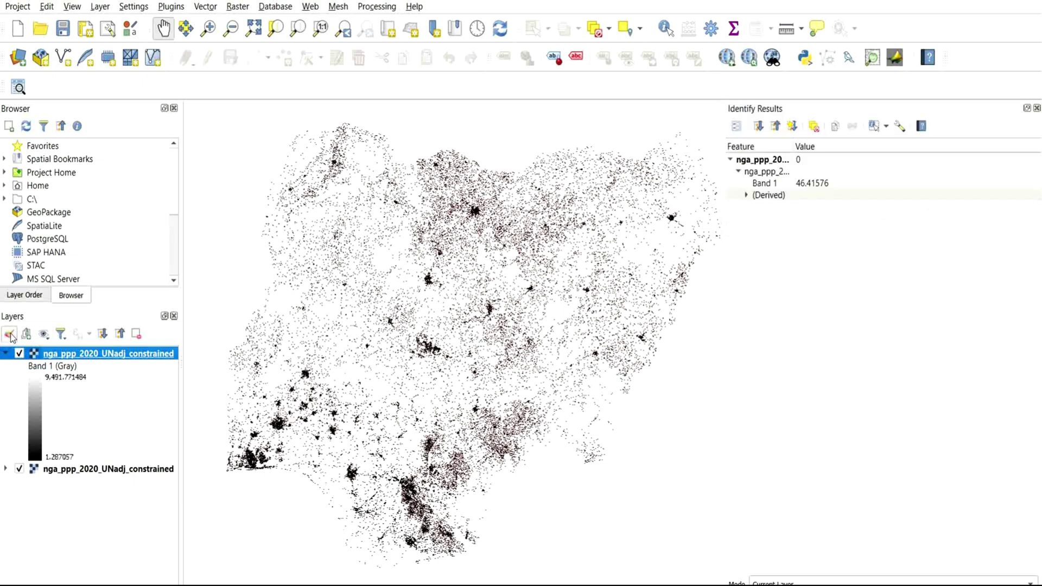
left_click(1036, 108)
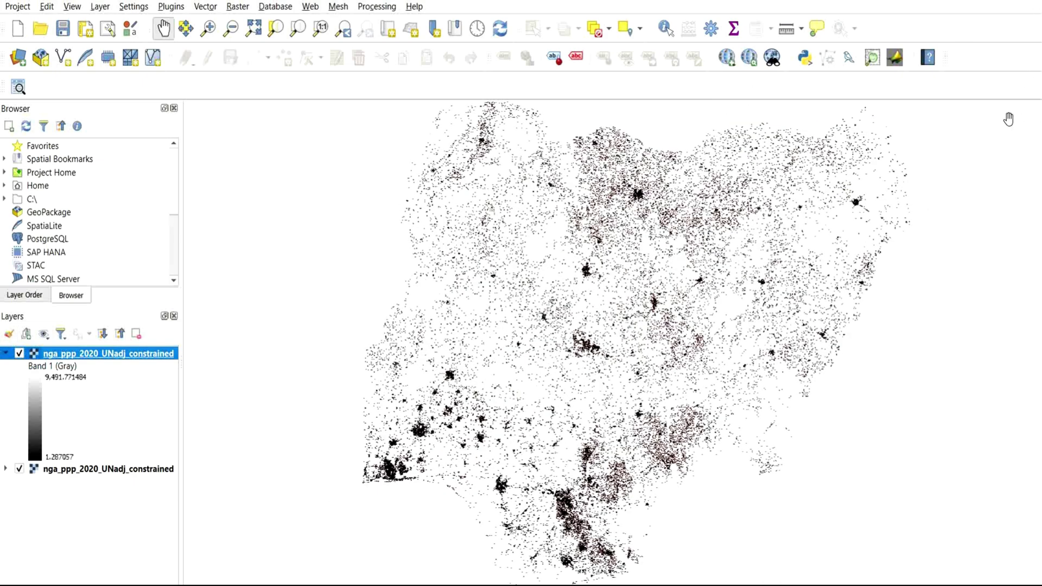
left_click(9, 334)
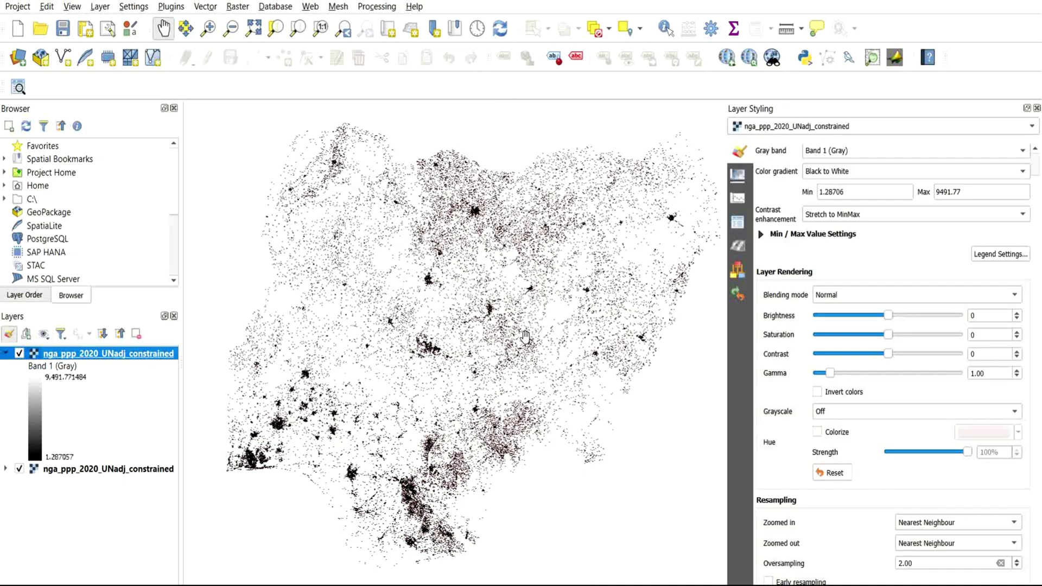
scroll(860, 168, "up", 1)
Step: Render the layer as Singleband pseudocolor, keeping the red-yellow-blue ramp after checking editor and presets
left_click(814, 153)
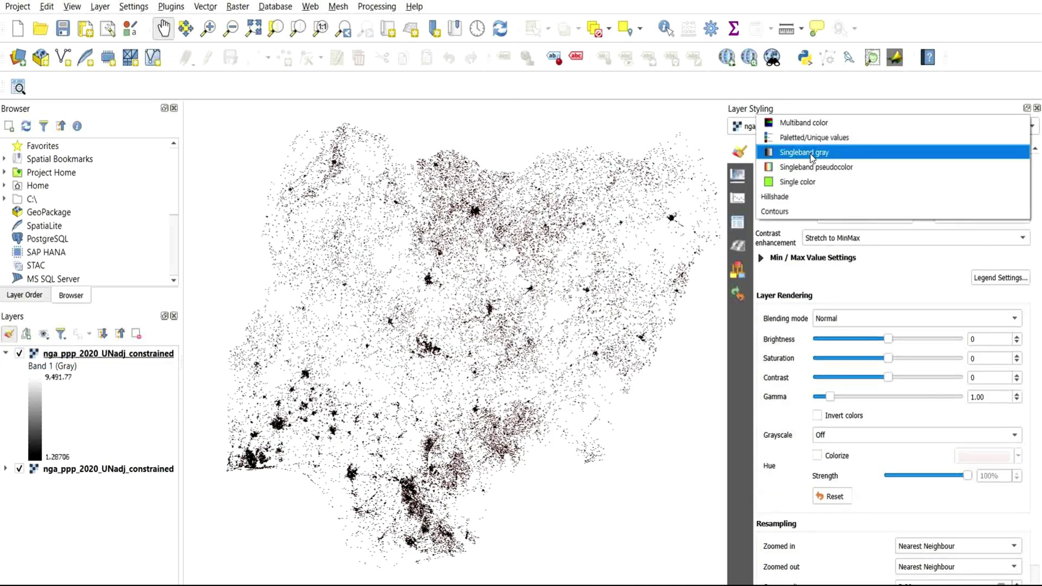
left_click(838, 173)
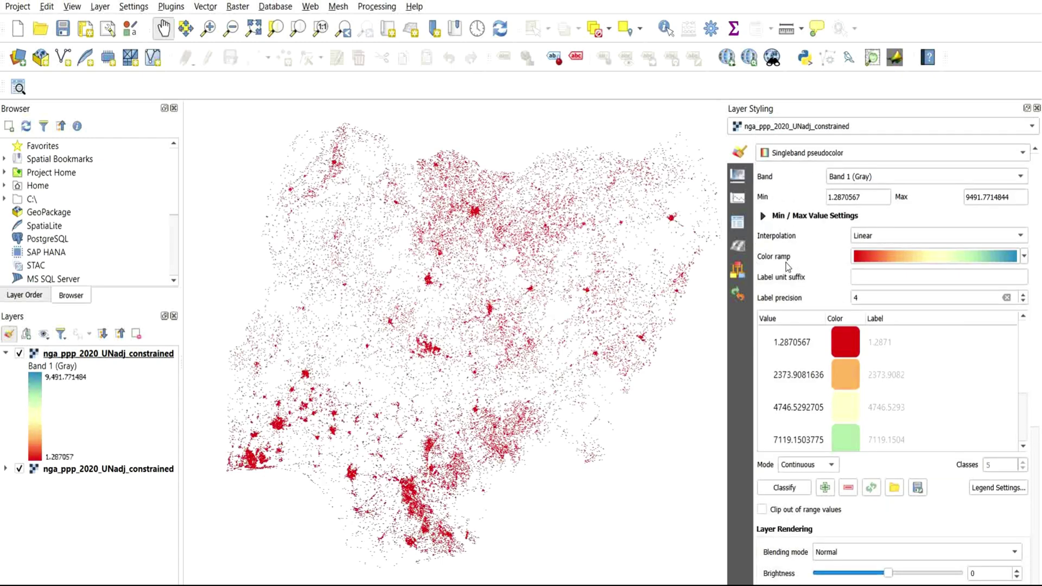
left_click(921, 258)
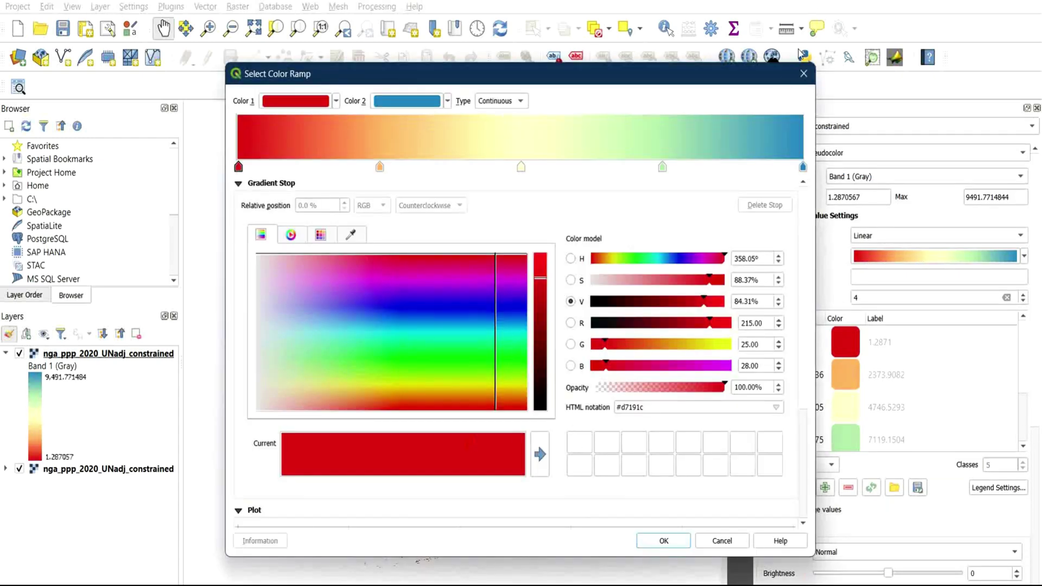
left_click(804, 74)
left_click(1024, 256)
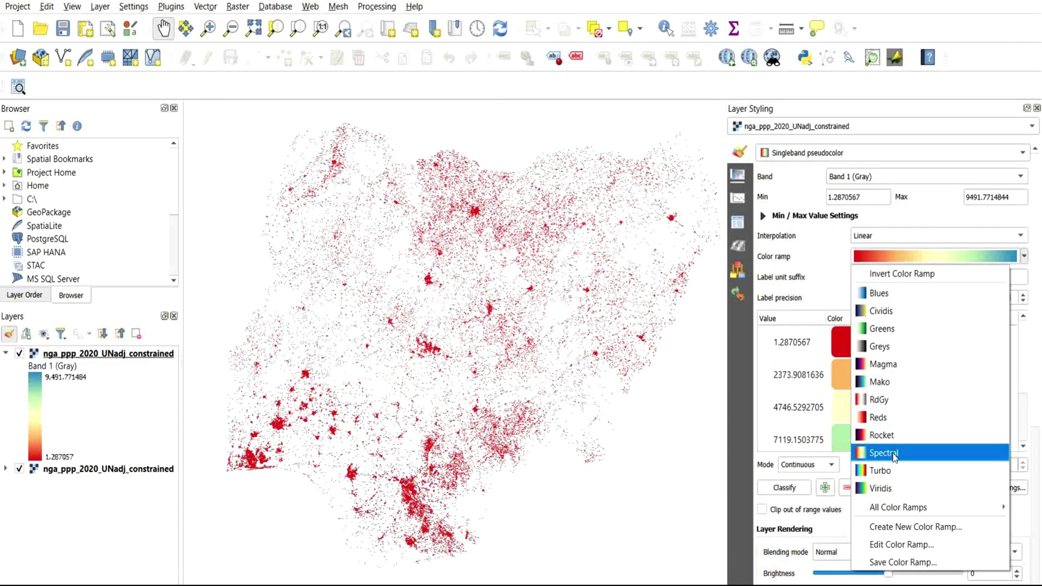
left_click(960, 262)
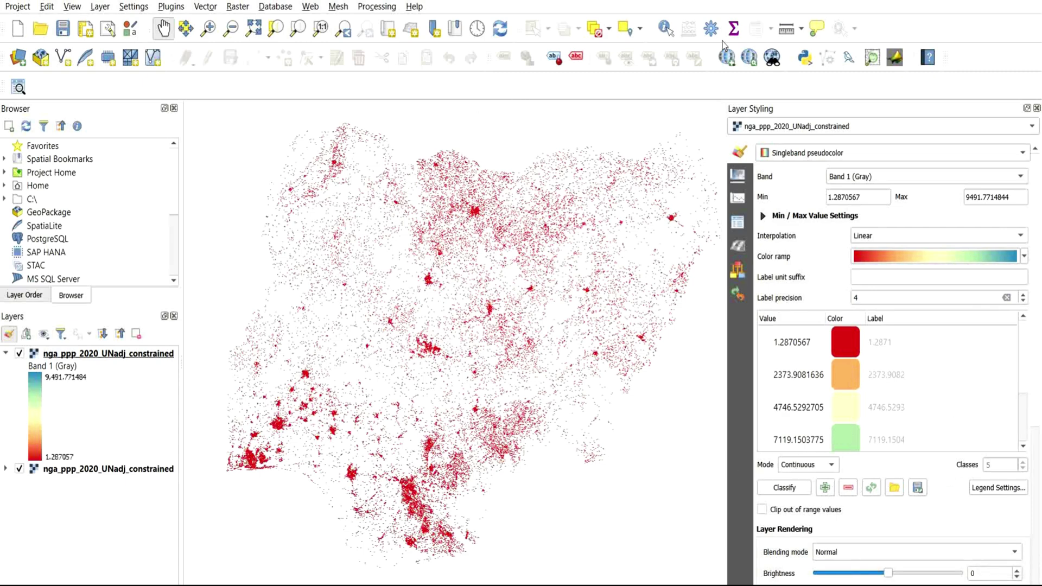
left_click(667, 28)
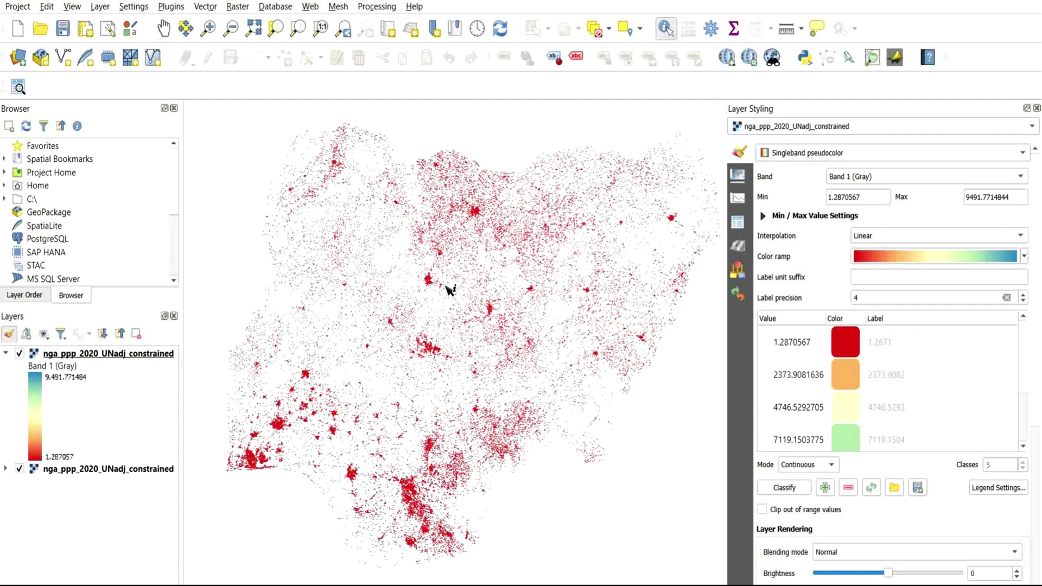
Step: Read Band 1 population values at pixels in and around the dense northern city
left_click(473, 211)
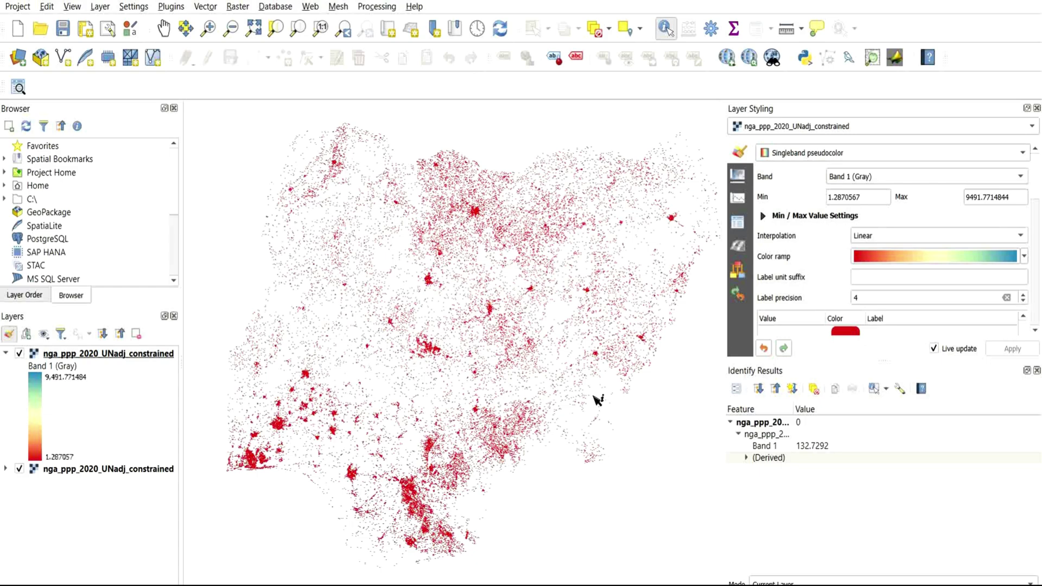
scroll(486, 208, "up", 3)
left_click(485, 208)
scroll(478, 211, "down", 6)
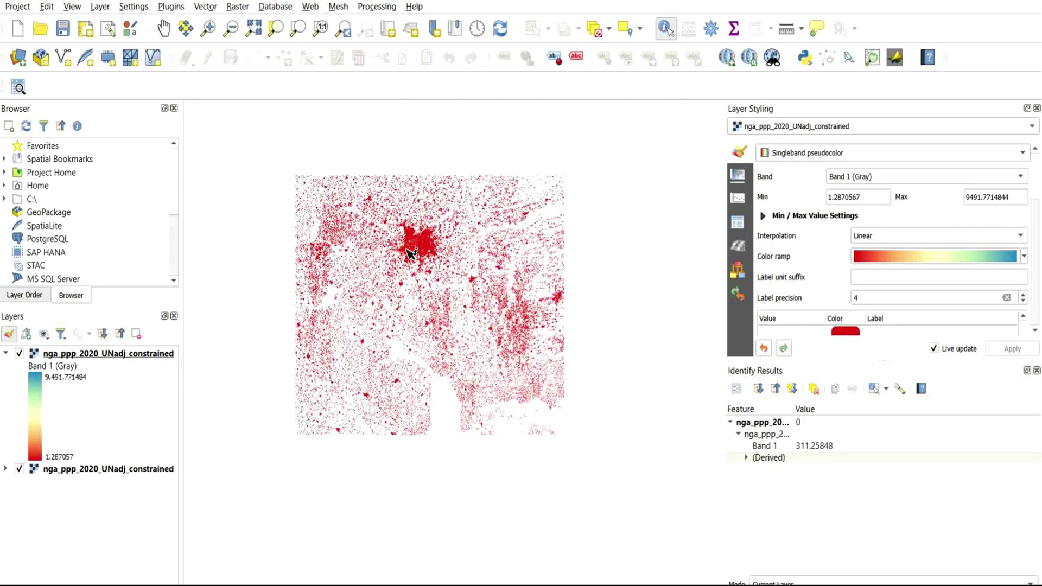
scroll(461, 214, "up", 3)
scroll(467, 228, "down", 5)
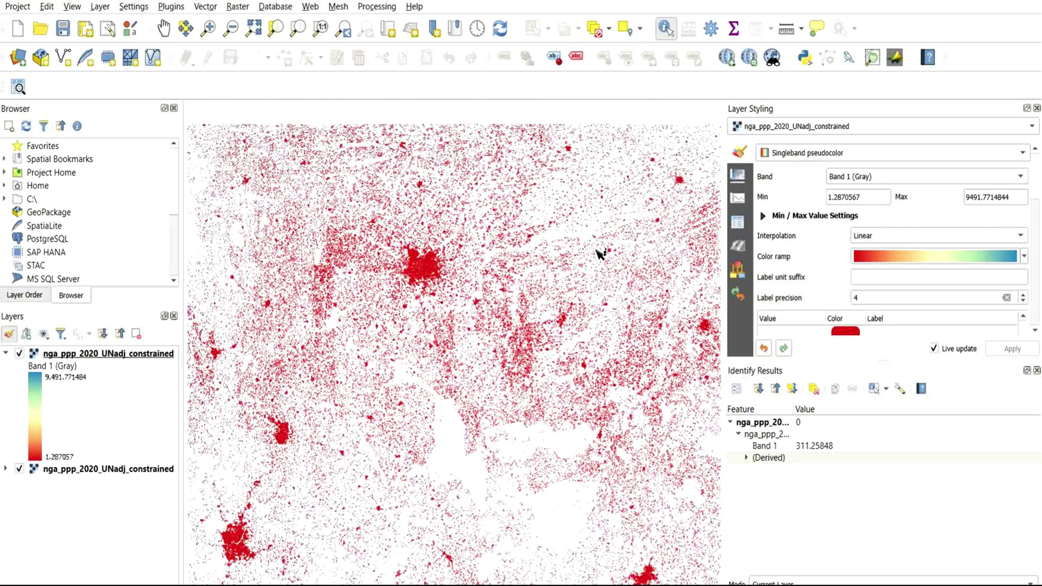
Step: Query pixels in an empty area and elsewhere, the last giving Band 1 = 54.355064
left_click(474, 263)
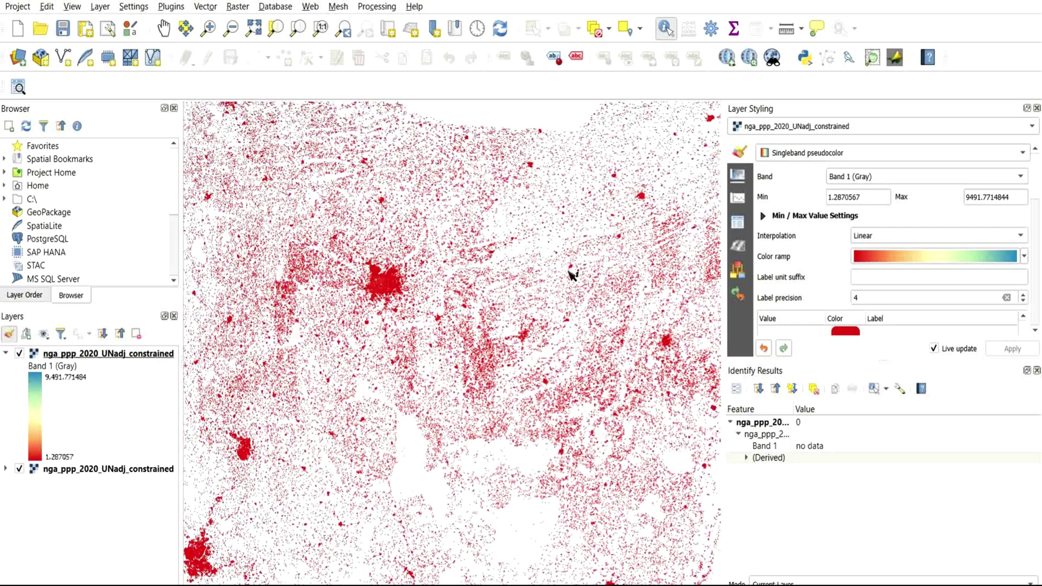
left_click(592, 302)
left_click(648, 213)
left_click(668, 342)
scroll(495, 330, "up", 2)
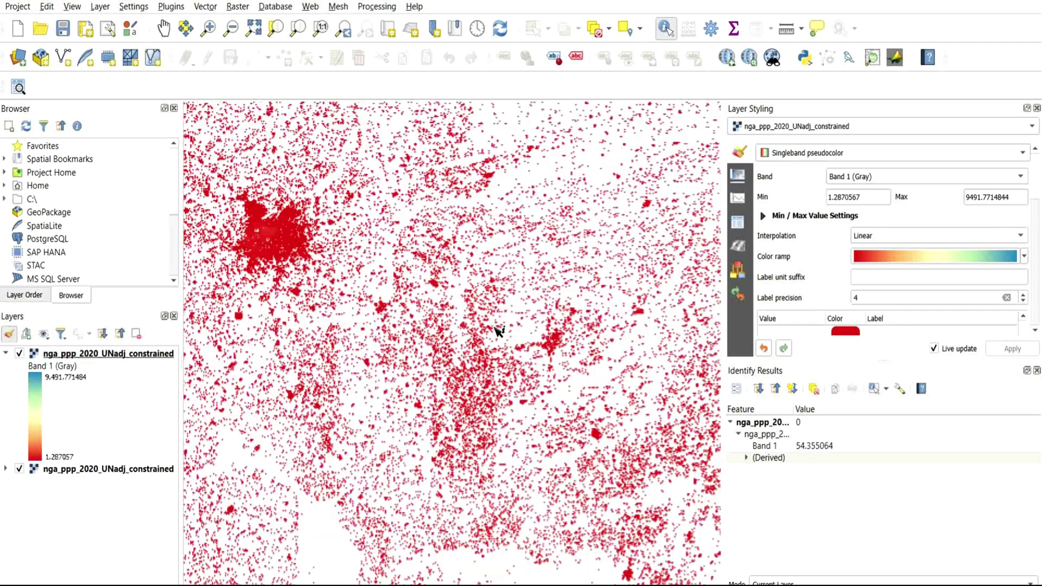
scroll(495, 332, "down", 4)
scroll(470, 332, "down", 5)
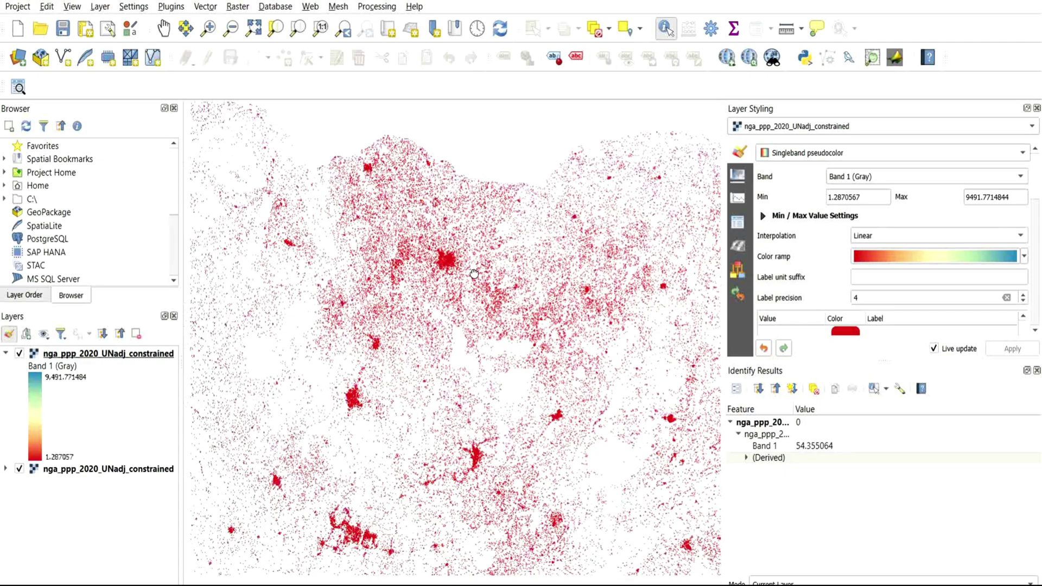